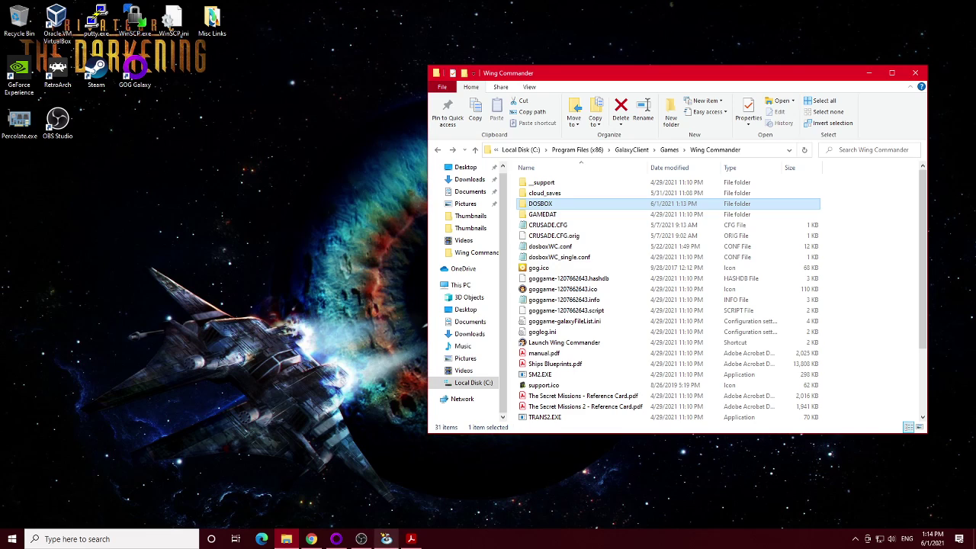
Glance at the Secret Missions reference card, then open dosboxWC_single.conf in Notepad.
click(411, 539)
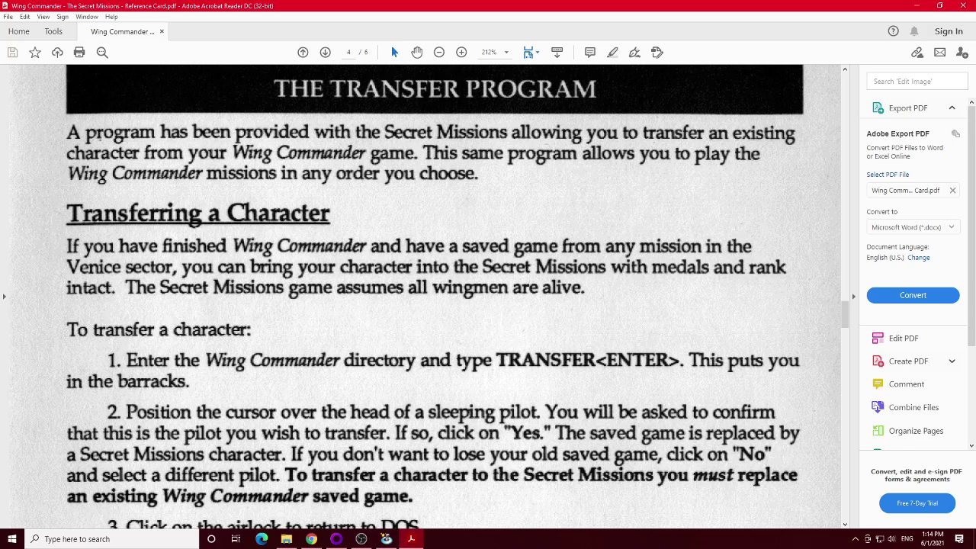
click(917, 6)
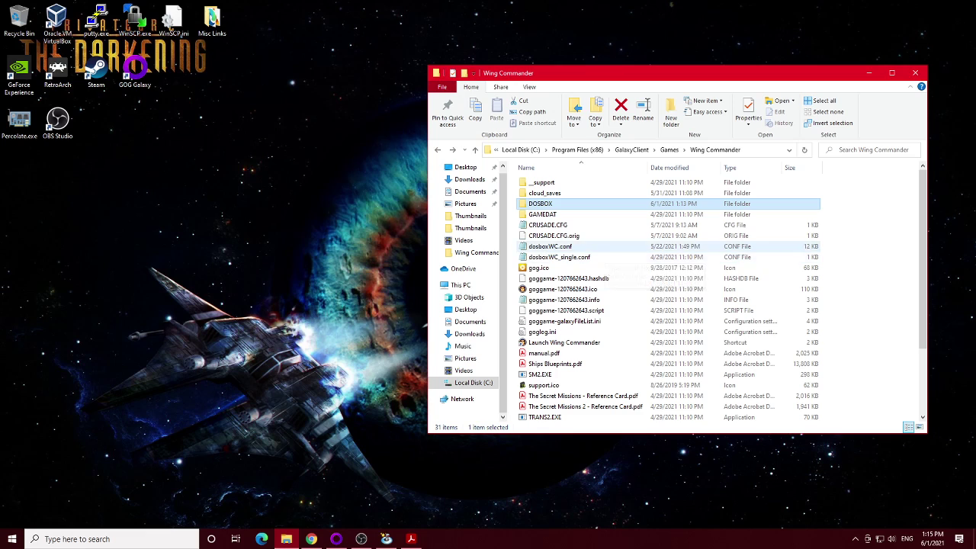
double_click(594, 258)
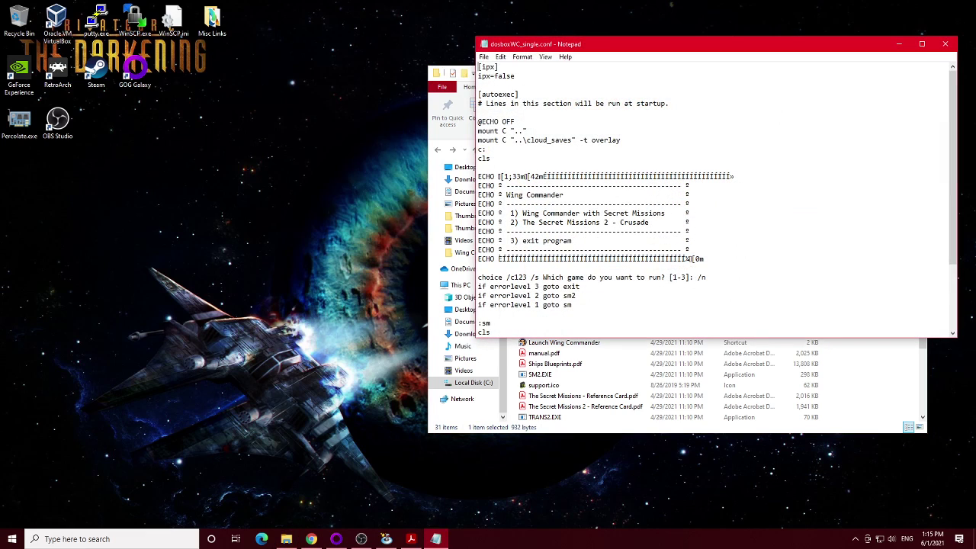
Raise the Notepad window and select the two mount lines and c: before returning to Explorer.
drag(704, 47, 709, 26)
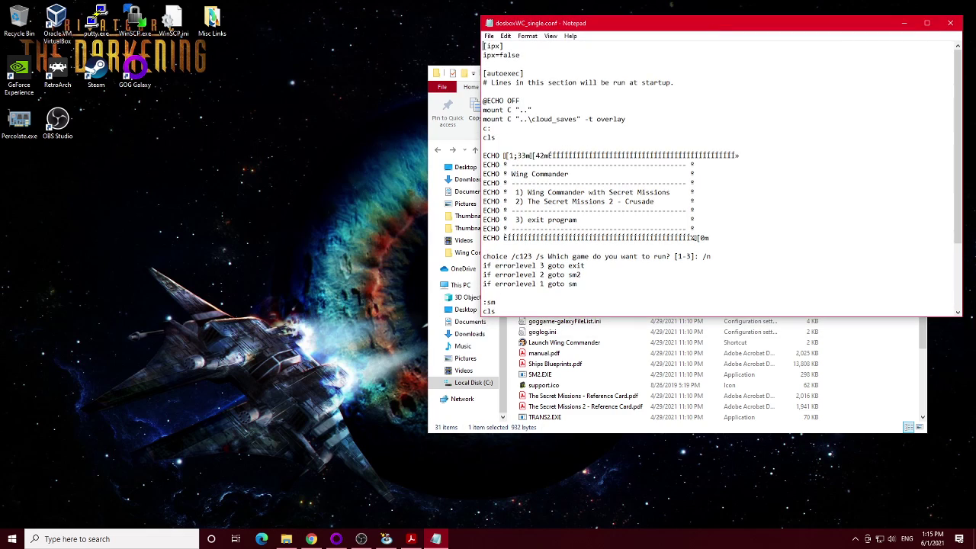
drag(492, 129, 483, 110)
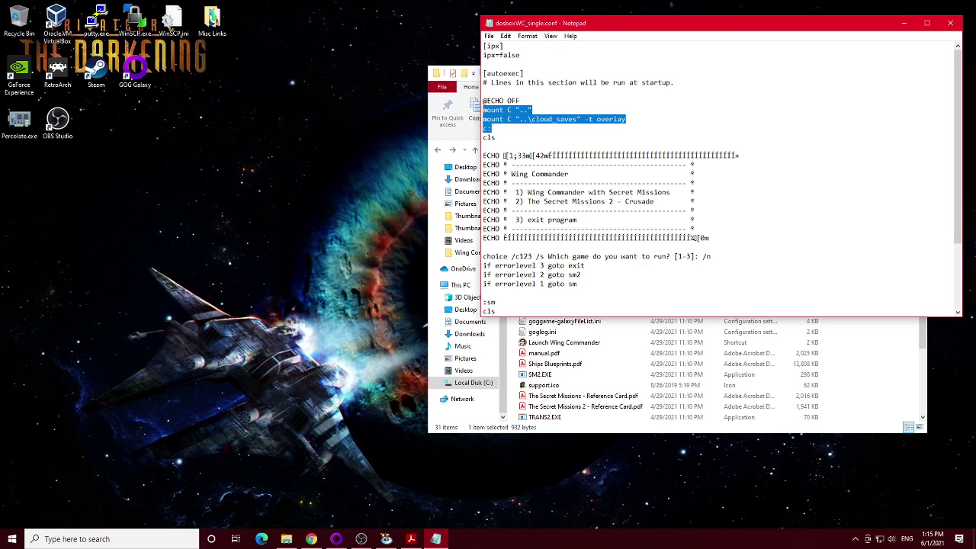
key(alt+Tab)
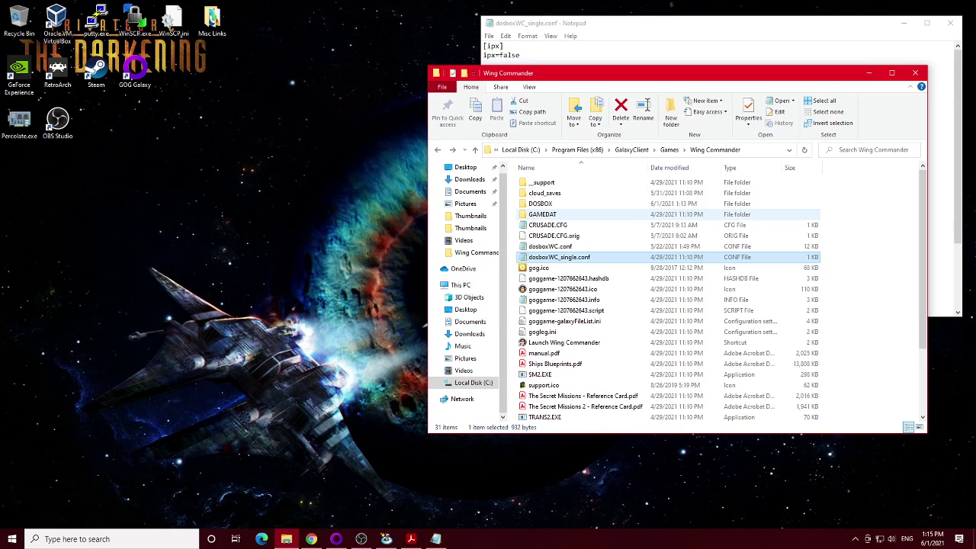
Launch DOSBox.exe from the DOSBOX folder, keeping the config file at hand.
double_click(542, 203)
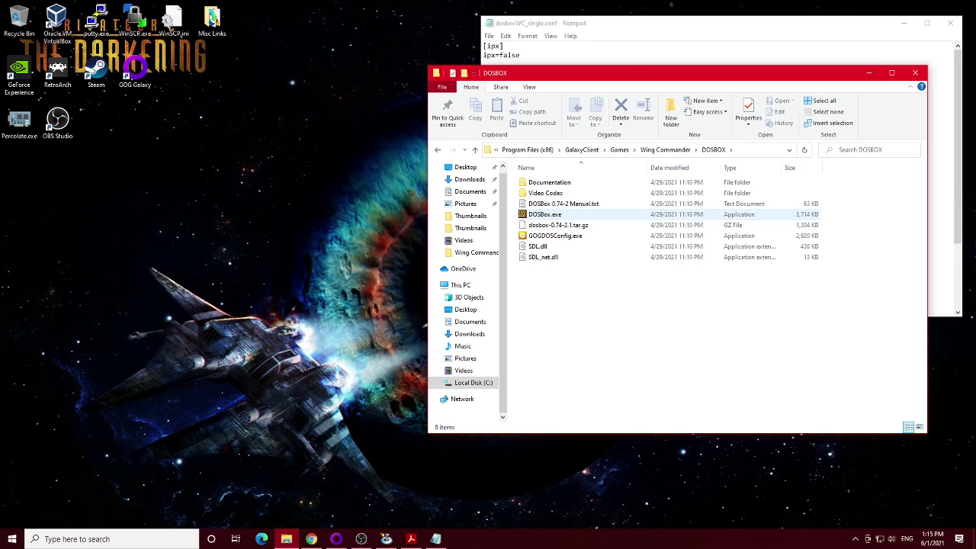
double_click(545, 214)
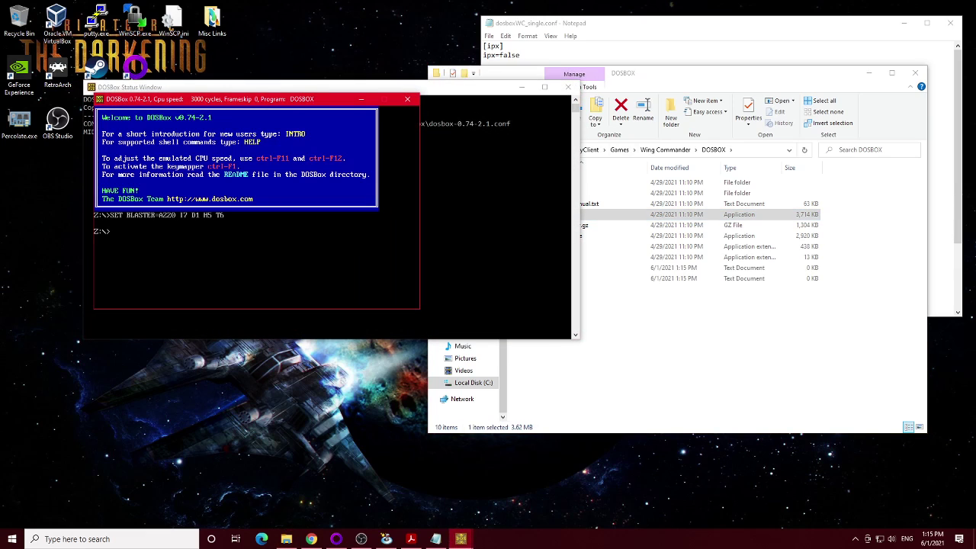
key(alt+Tab)
key(alt+Tab)
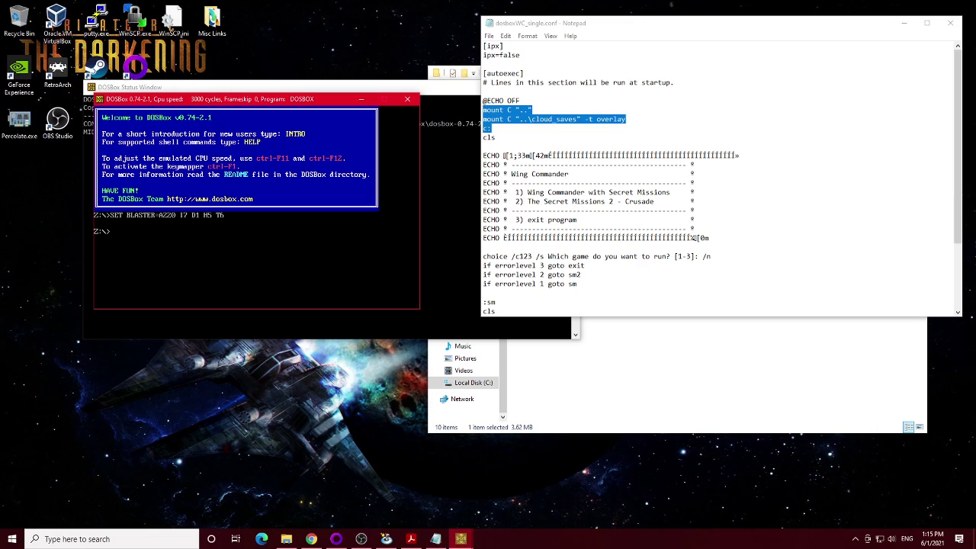
Mount '..' as drive C with the '..\cloud_saves' overlay, then list drive C with dir.
text(mount c "..")
key(Return)
text(m)
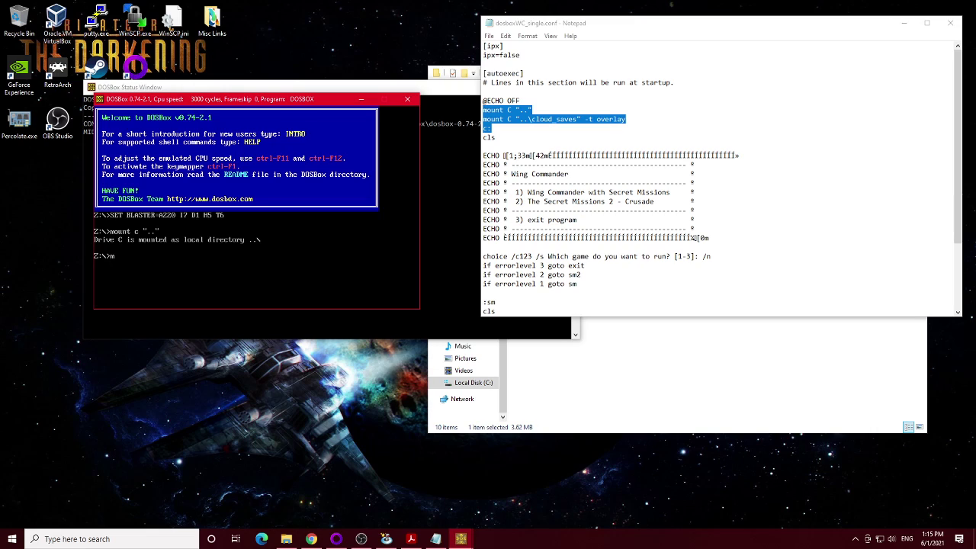
text(ount c "..\cloud_saves" -t overlay)
key(Return)
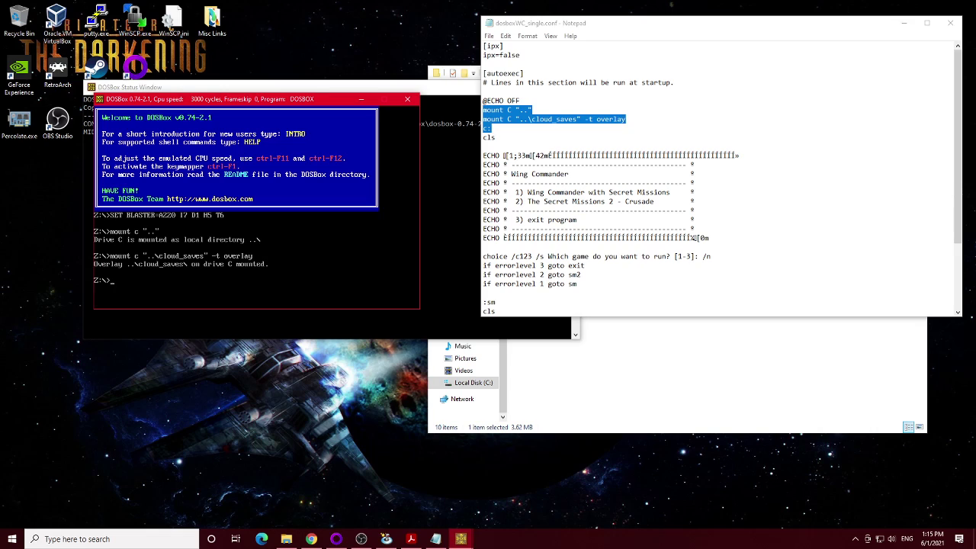
text(dir)
key(Return)
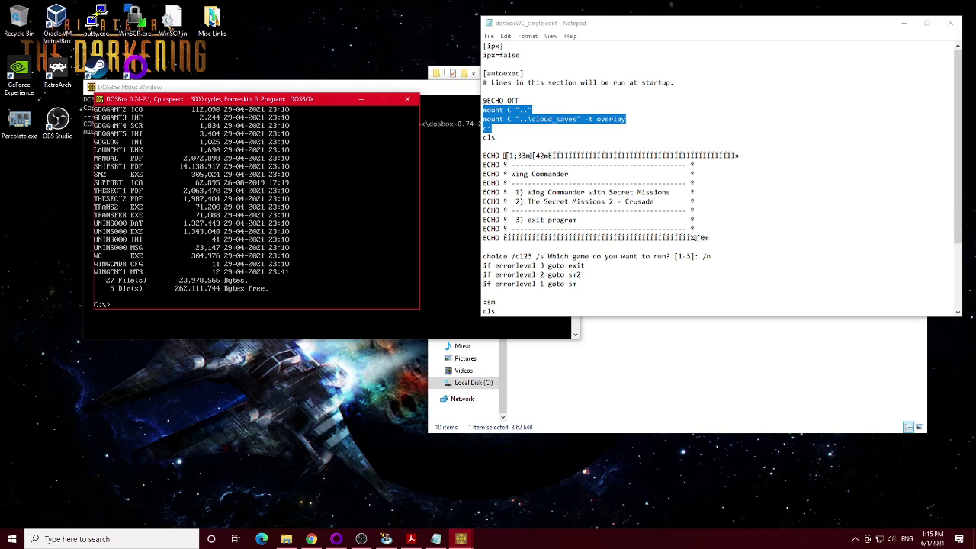
Start TRANSFER and try converting the GIMLE pilot, dismissing the Venice-only refusal.
text(transfer)
key(Return)
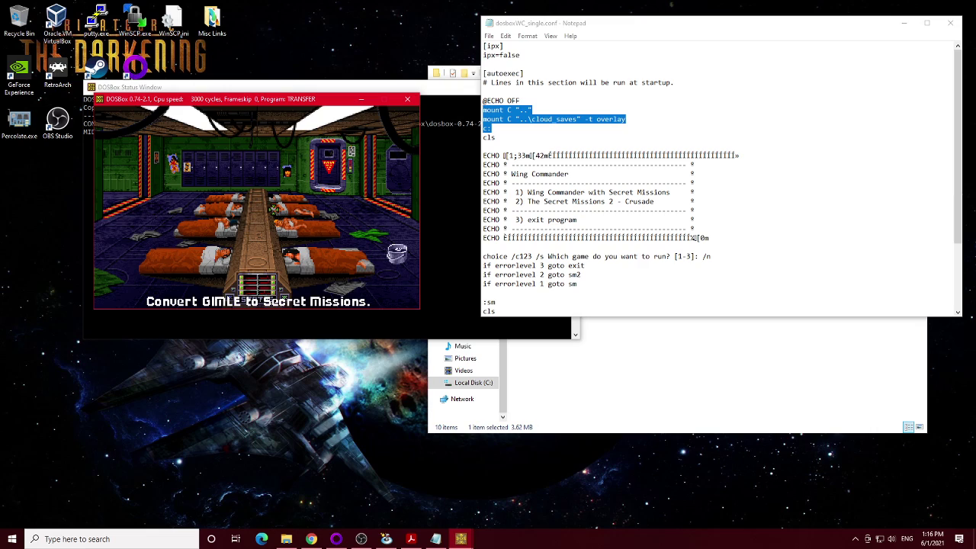
click(274, 210)
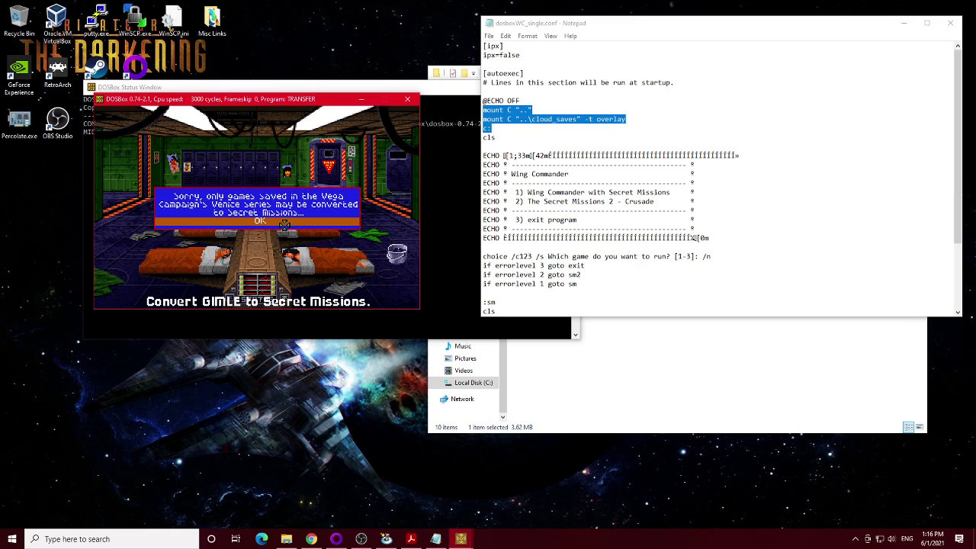
click(276, 223)
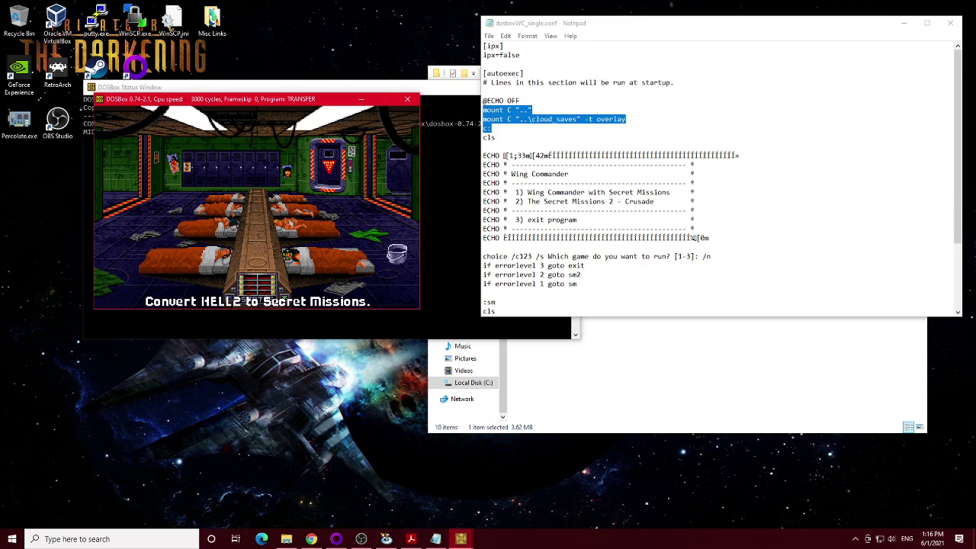
Try converting the HELL2 and Secret 1/1 pilots, dismissing each Venice-only refusal.
click(289, 255)
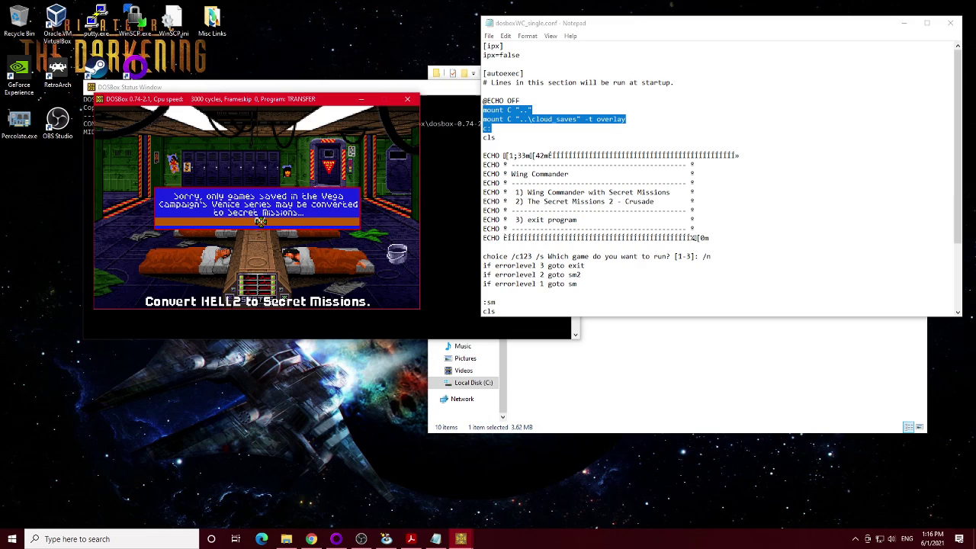
click(260, 221)
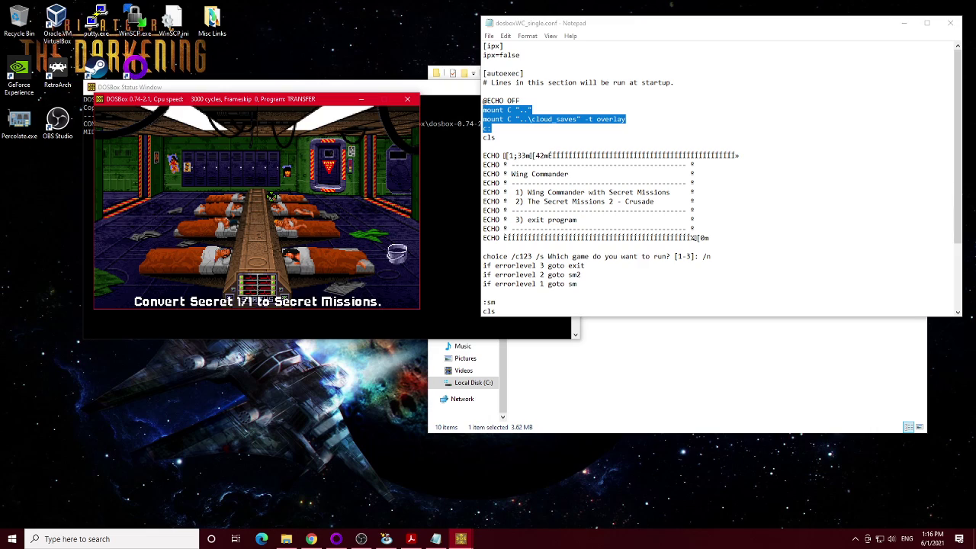
click(271, 197)
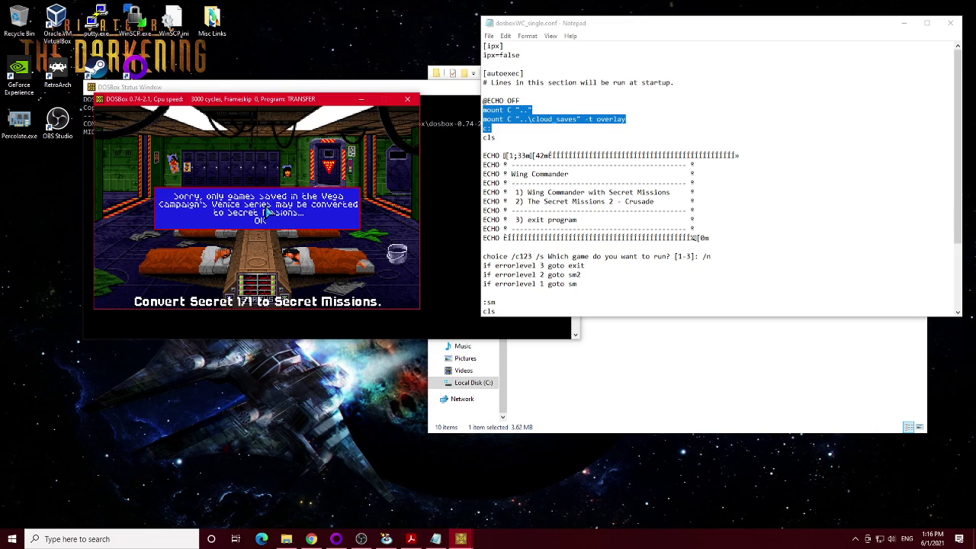
click(260, 220)
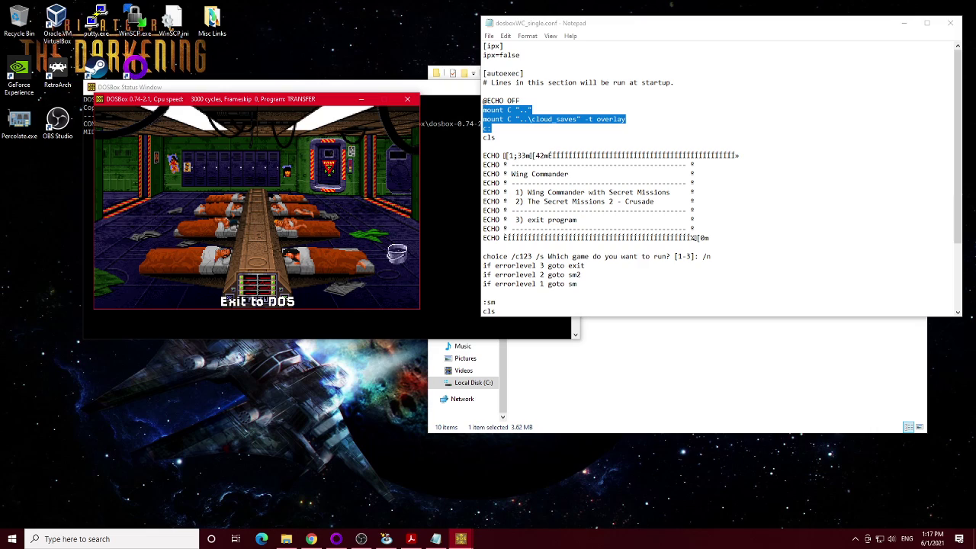
Leave the transfer program to DOS, quit DOSBox with exit, and close the Notepad config.
click(257, 284)
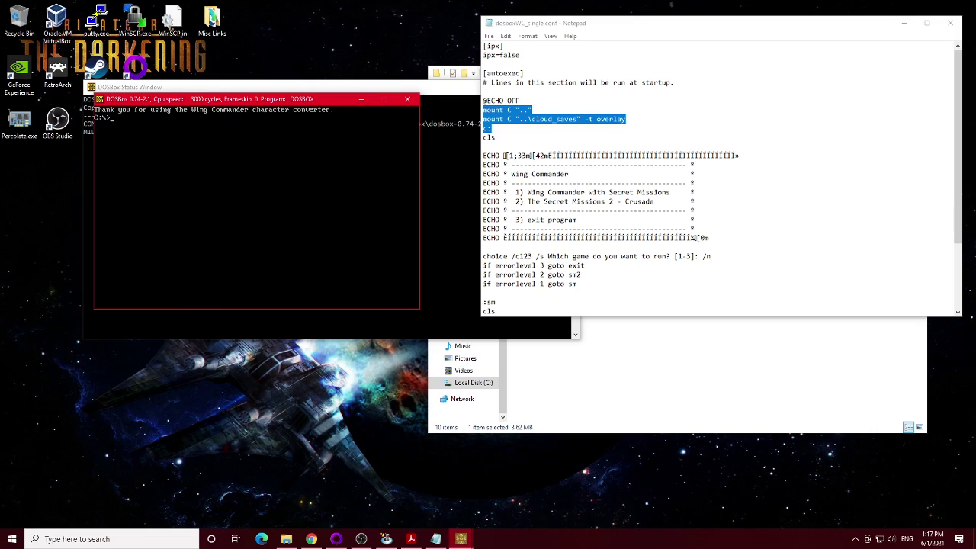
text(exit)
key(Return)
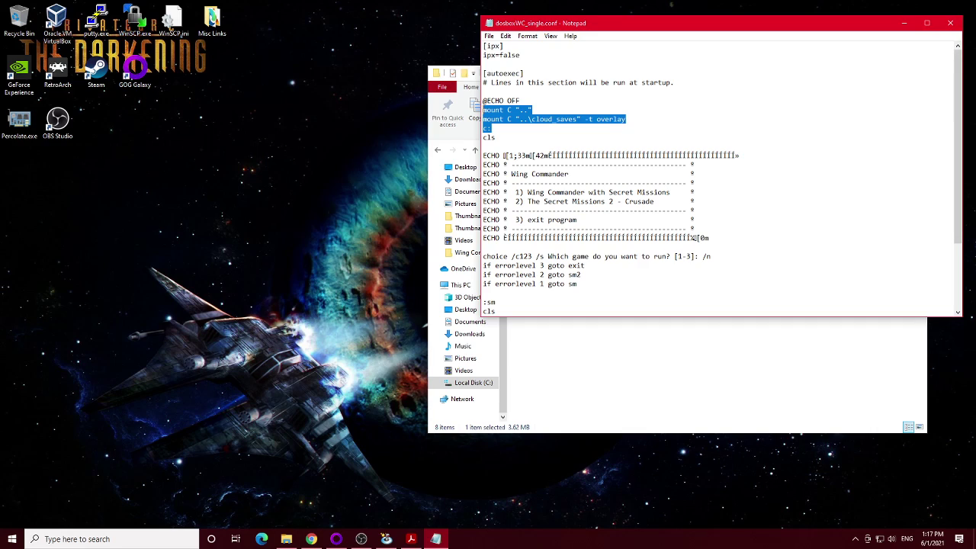
key(alt+F4)
Read the reference card's pages 4–5 on transfer steps, missions and series, then minimize it.
click(410, 539)
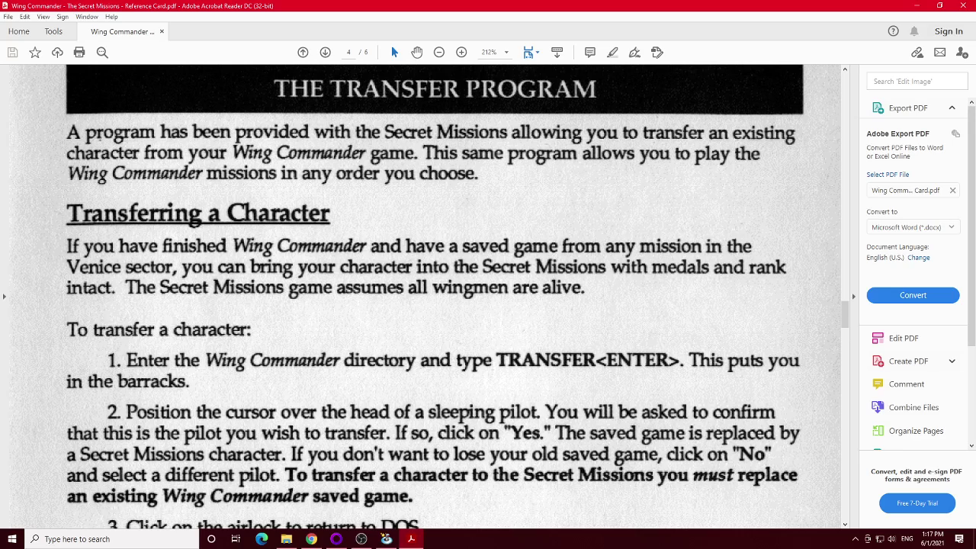
scroll(435, 296, down, 3)
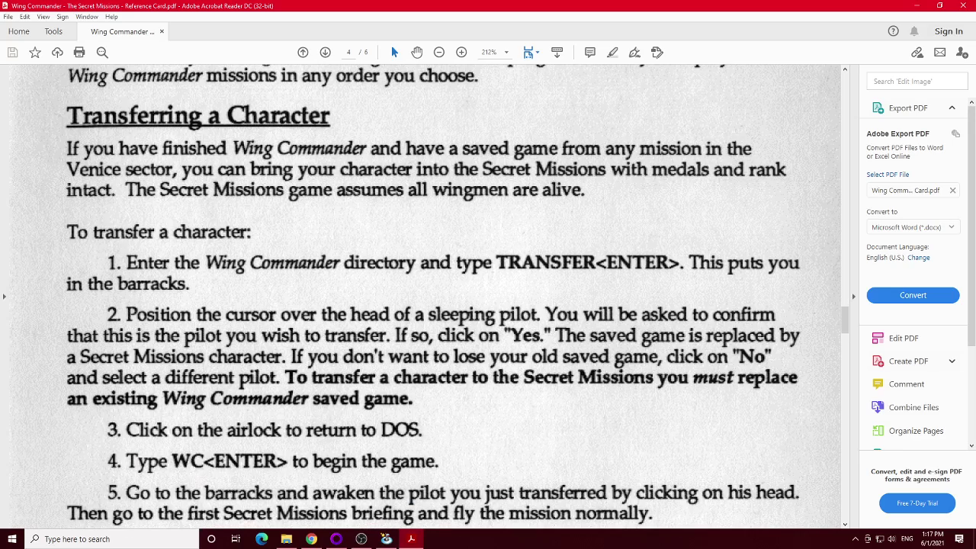
scroll(435, 297, down, 3)
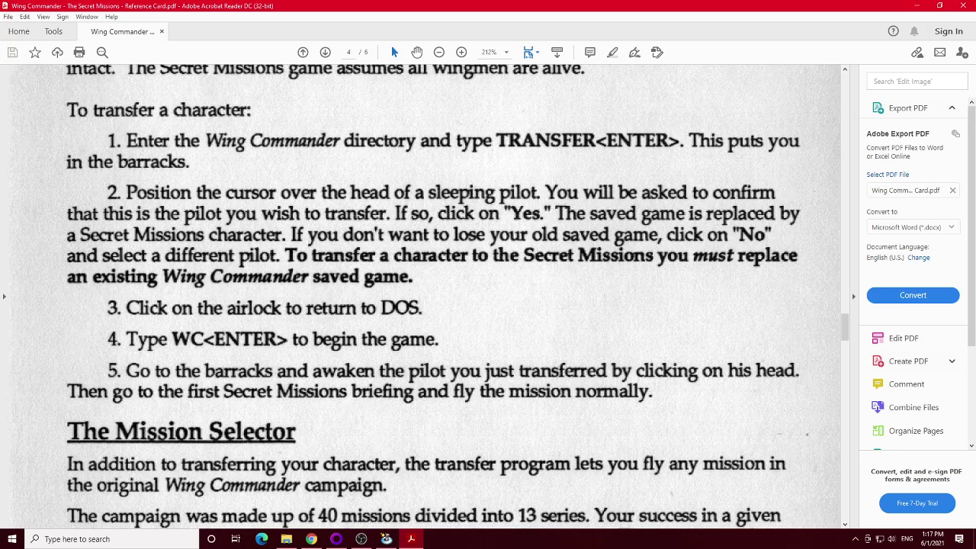
scroll(435, 296, down, 2)
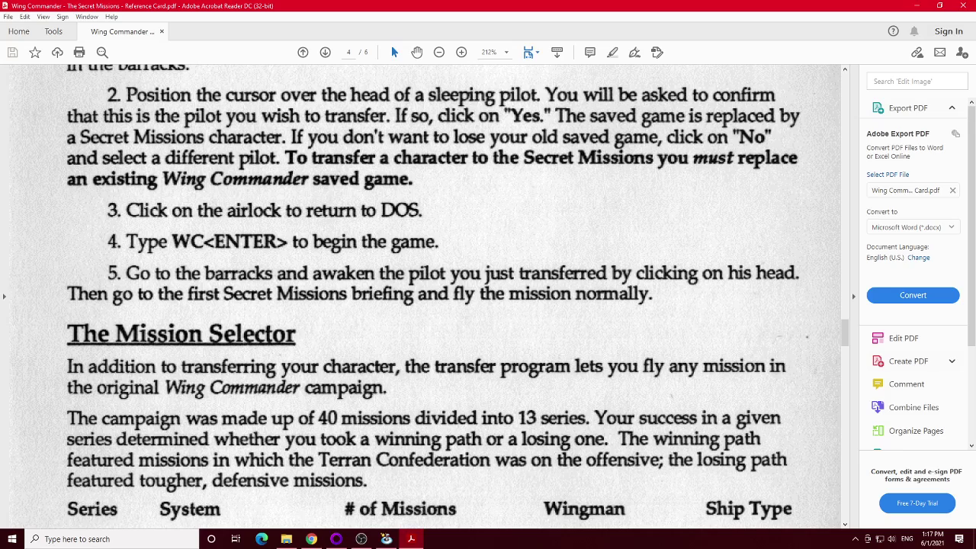
scroll(435, 296, down, 2)
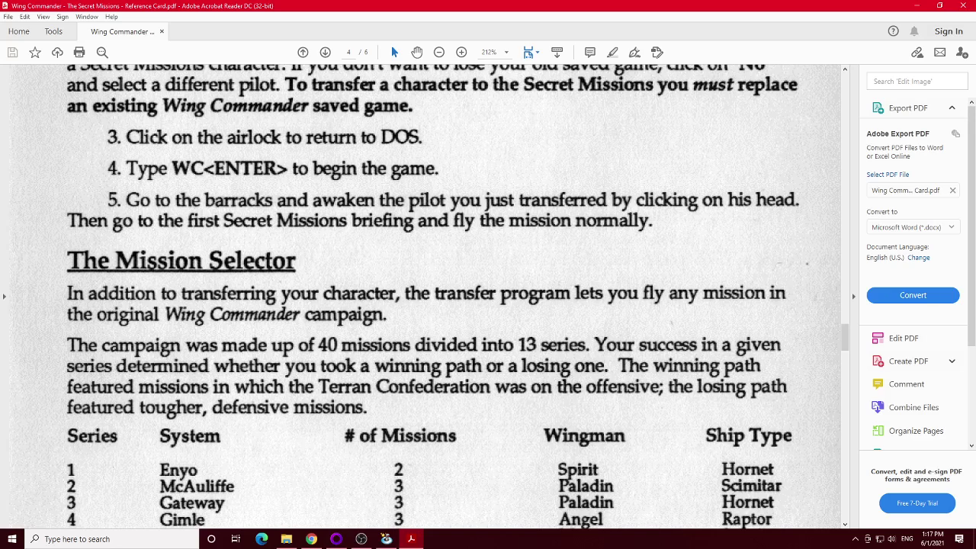
scroll(425, 297, down, 12)
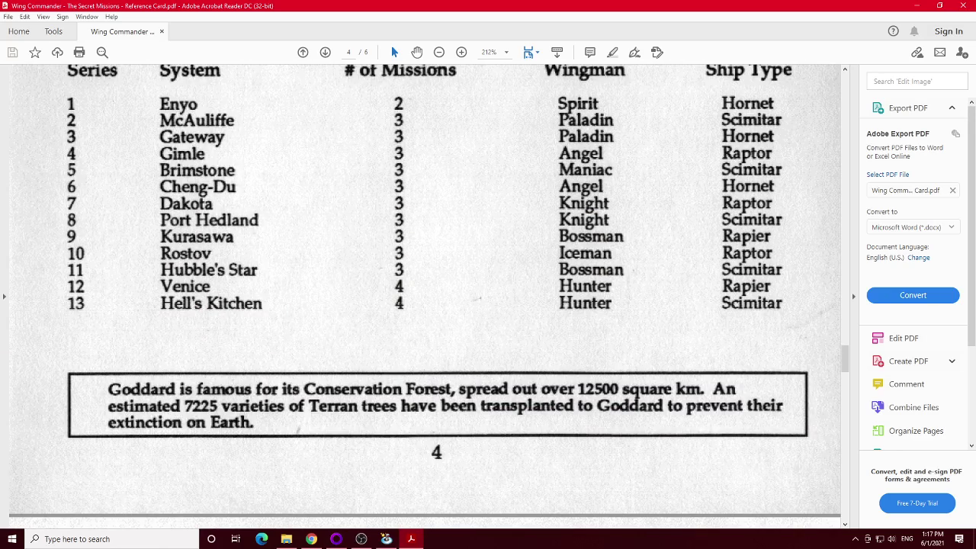
scroll(425, 298, down, 9)
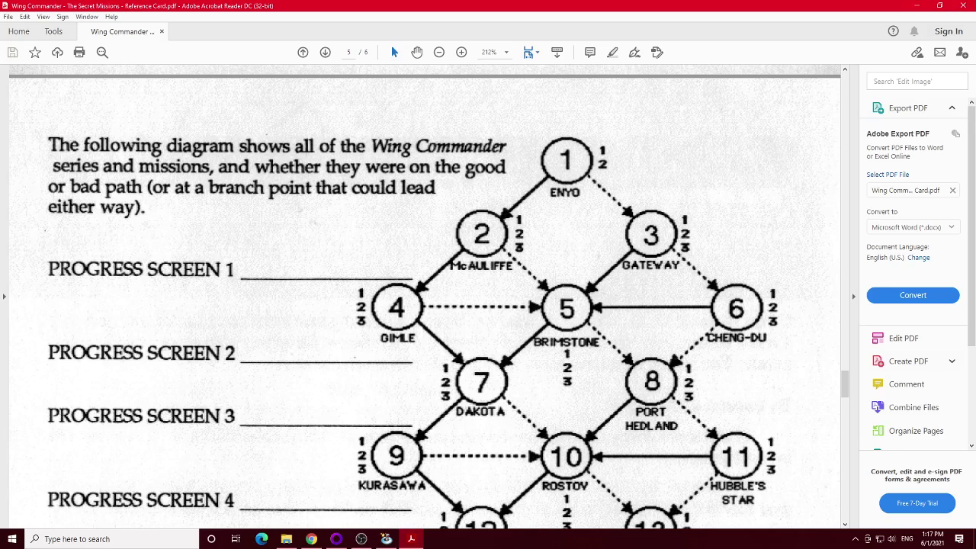
scroll(424, 298, down, 2)
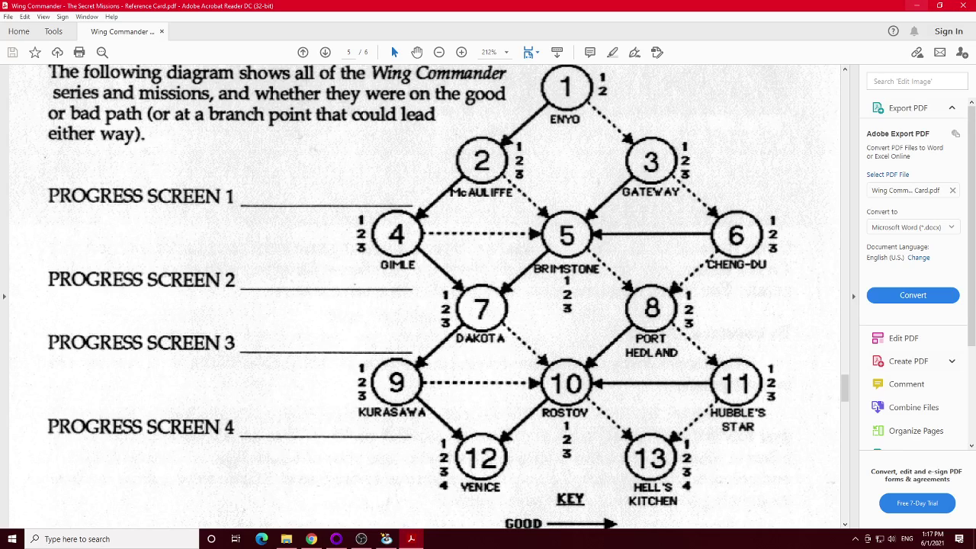
click(916, 5)
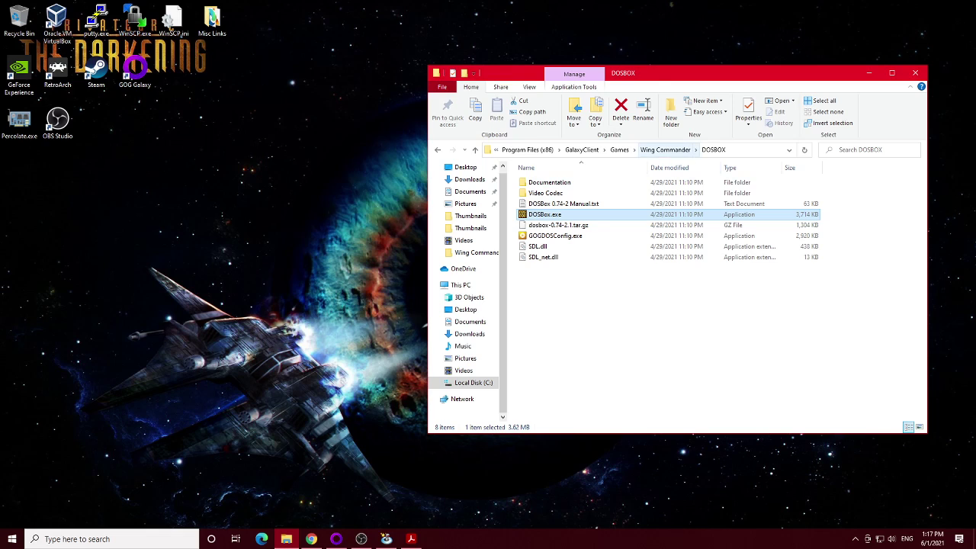
Use the address bar breadcrumb to return from DOSBOX to the Wing Commander folder.
click(665, 149)
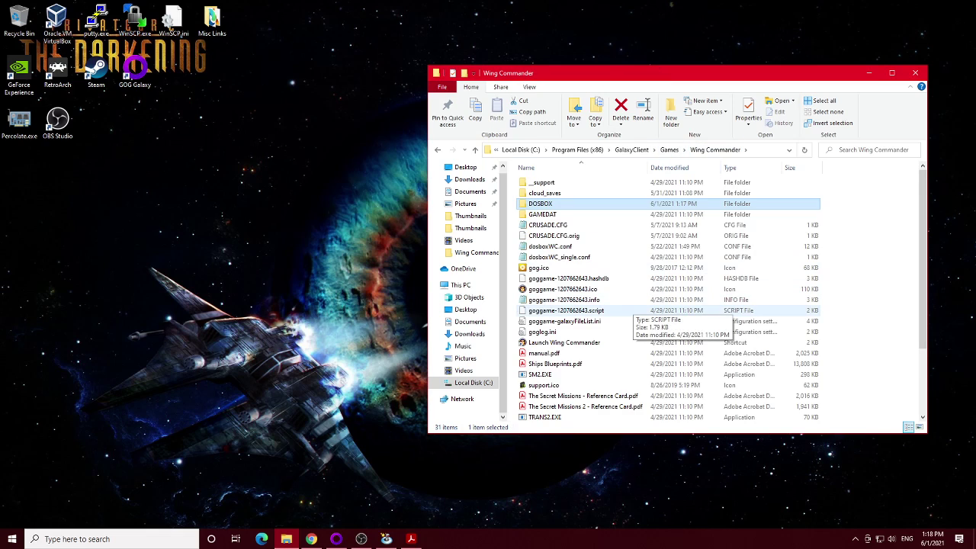